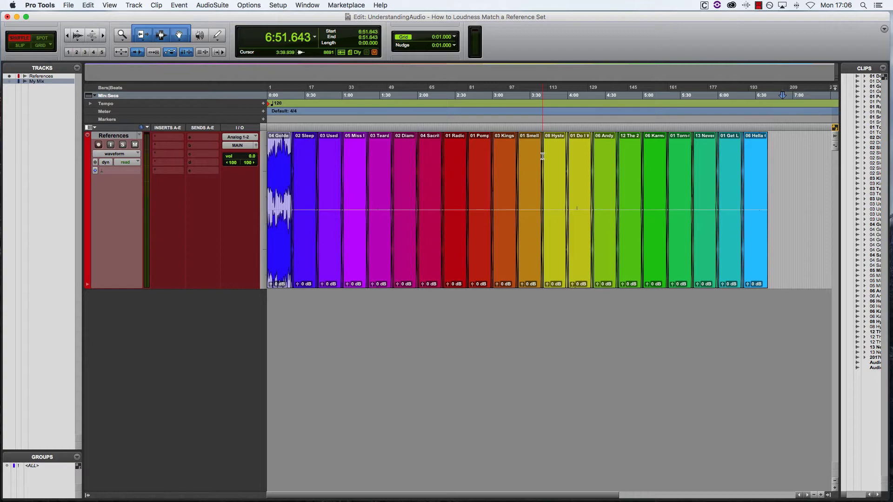
Select all 20 reference clips on the References track, from Golden Times through the last song.
{"action": "left_click", "coordinate": [114, 135]}
{"action": "left_click", "coordinate": [280, 247]}
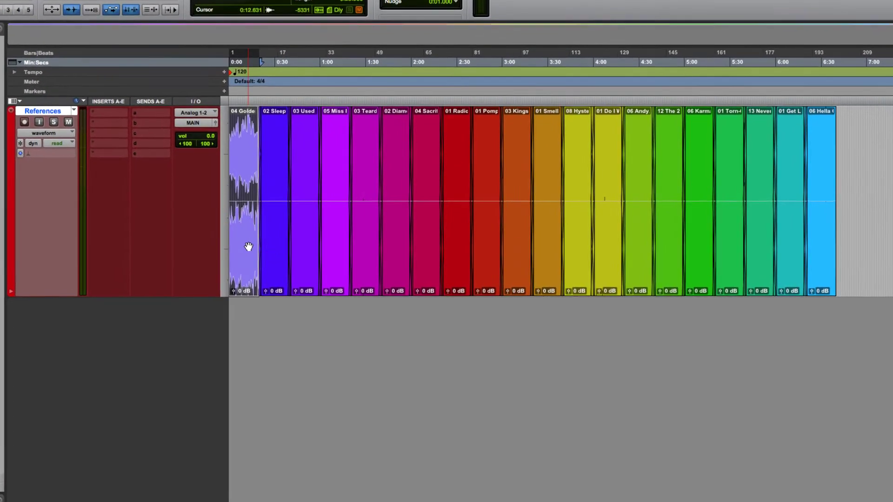
{"action": "left_click", "coordinate": [810, 266], "text": "shift"}
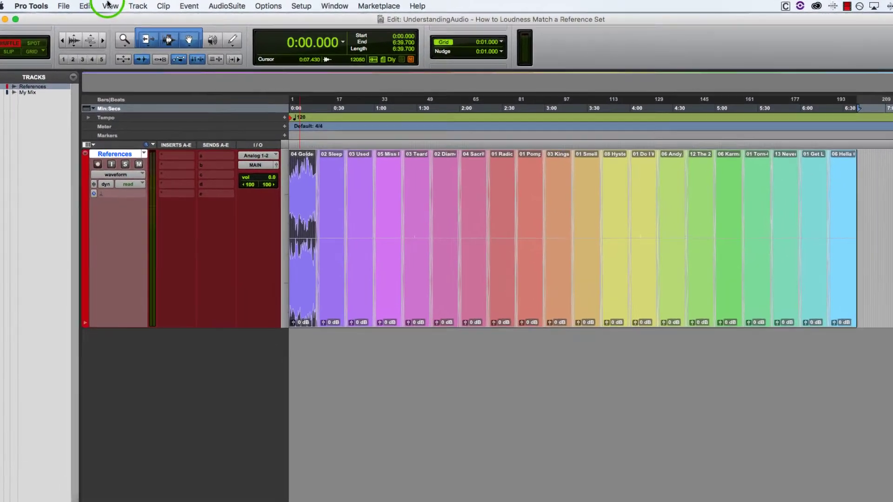
Turn on View > Clip > Clip Gain Line for the selected reference clips, then deselect them.
{"action": "left_click", "coordinate": [110, 5]}
{"action": "mouse_move", "coordinate": [159, 61]}
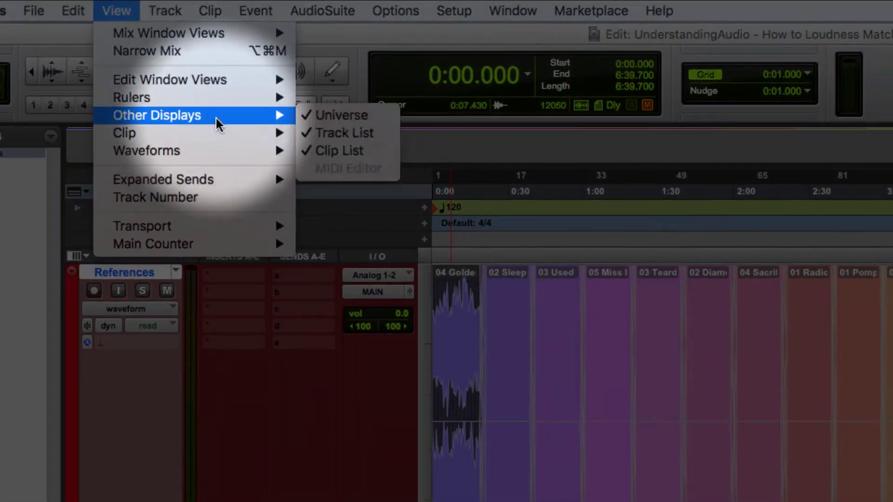
{"action": "mouse_move", "coordinate": [230, 134]}
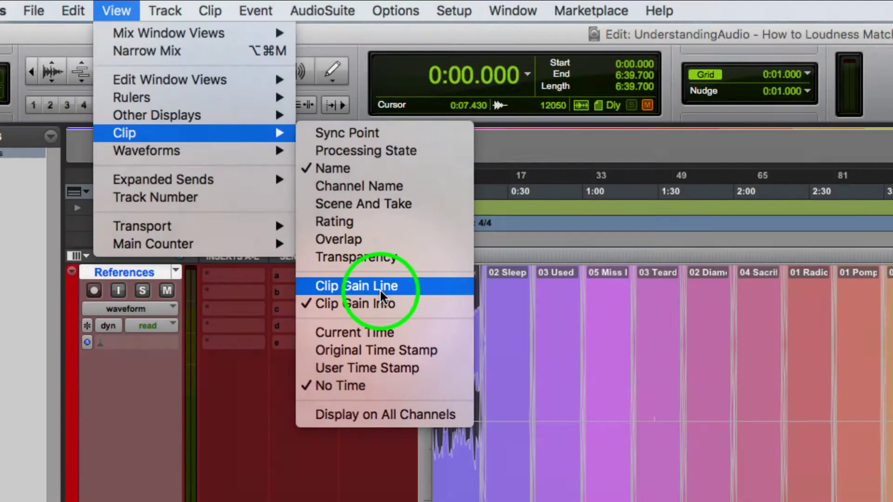
{"action": "left_click", "coordinate": [380, 292]}
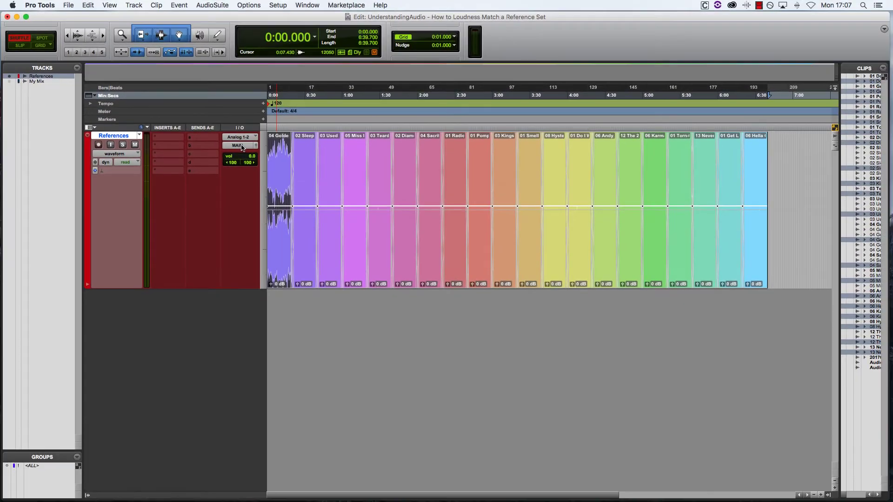
{"action": "left_click", "coordinate": [771, 204]}
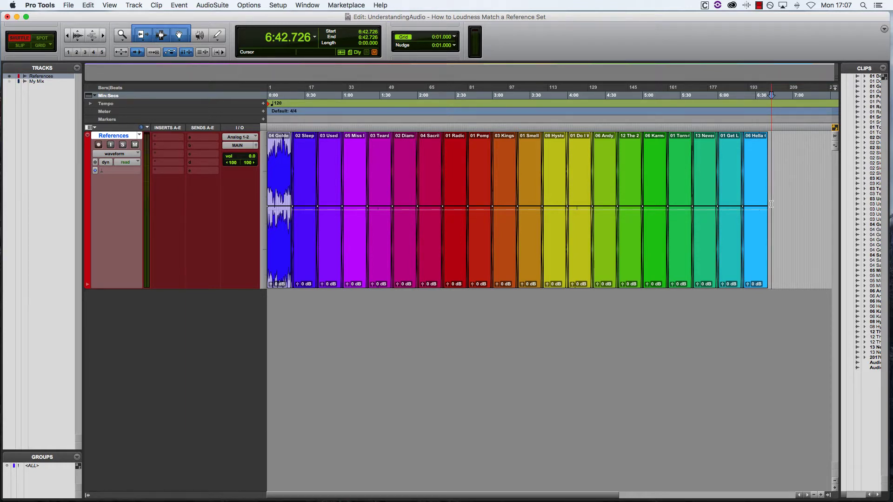
Zoom in and pull Sleep Sound's clip gain down from 0 dB to about -7.1 dB.
{"action": "key", "text": "super+bracketright"}
{"action": "key", "text": "super+bracketright"}
{"action": "key", "text": "super+bracketright"}
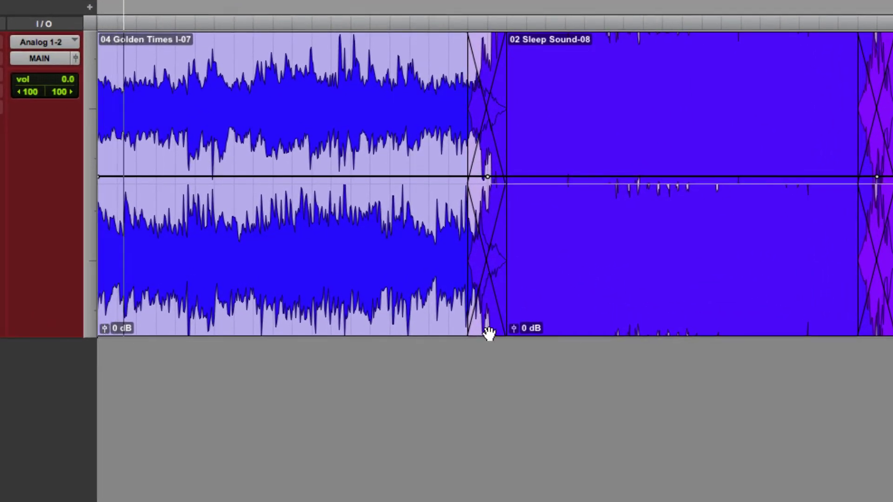
{"action": "left_click", "coordinate": [514, 328]}
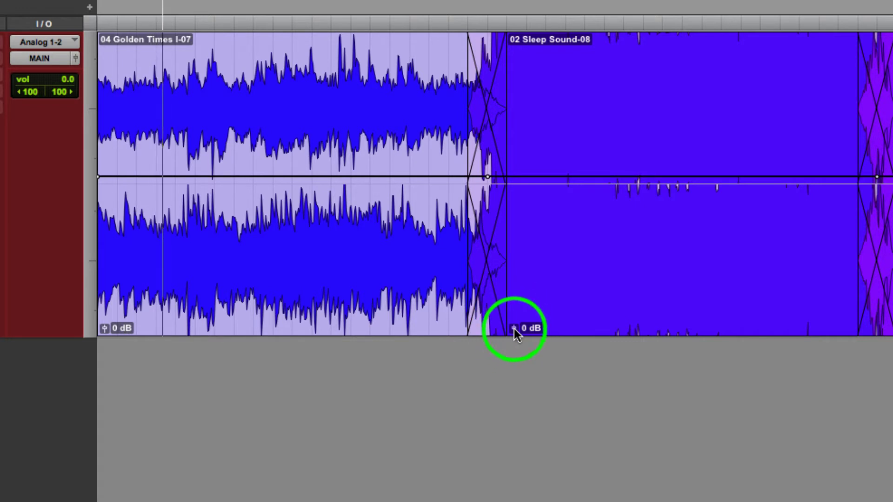
{"action": "left_click_drag", "start_coordinate": [515, 328], "coordinate": [517, 338]}
{"action": "left_click_drag", "start_coordinate": [687, 175], "coordinate": [687, 185]}
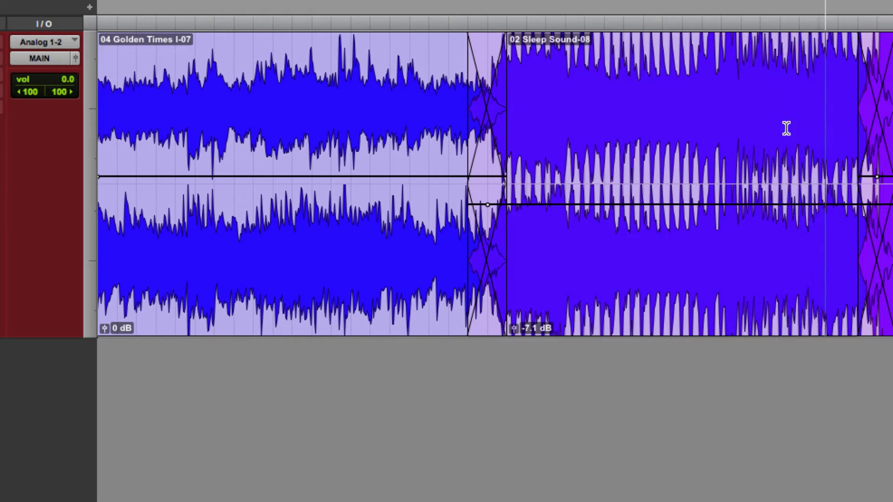
Compare Golden Times with Sleep Sound, lowering Sleep Sound's clip gain to -8.5 dB.
{"action": "left_click", "coordinate": [389, 99]}
{"action": "left_click", "coordinate": [304, 88]}
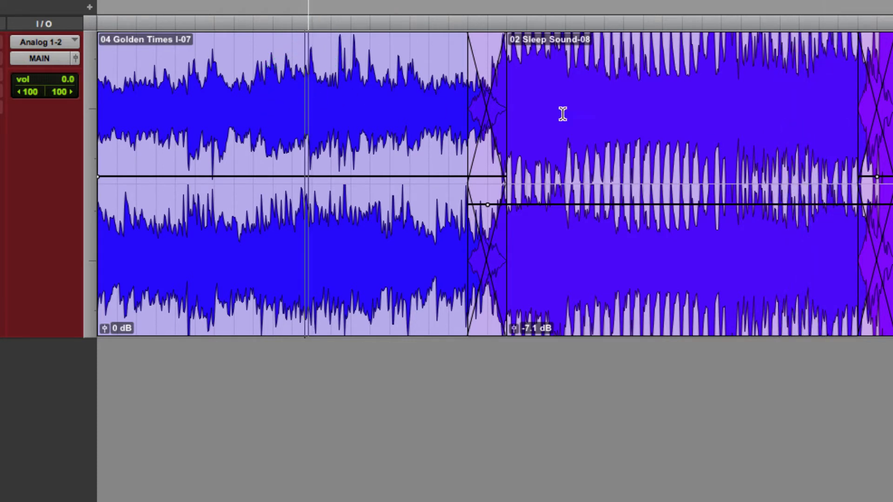
{"action": "left_click", "coordinate": [786, 114]}
{"action": "left_click_drag", "start_coordinate": [757, 194], "coordinate": [762, 192]}
{"action": "left_click", "coordinate": [346, 111]}
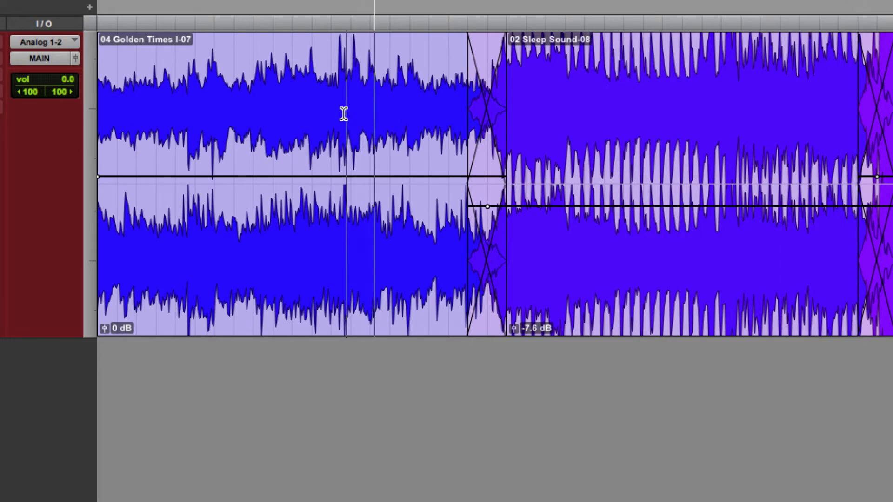
{"action": "left_click", "coordinate": [279, 109]}
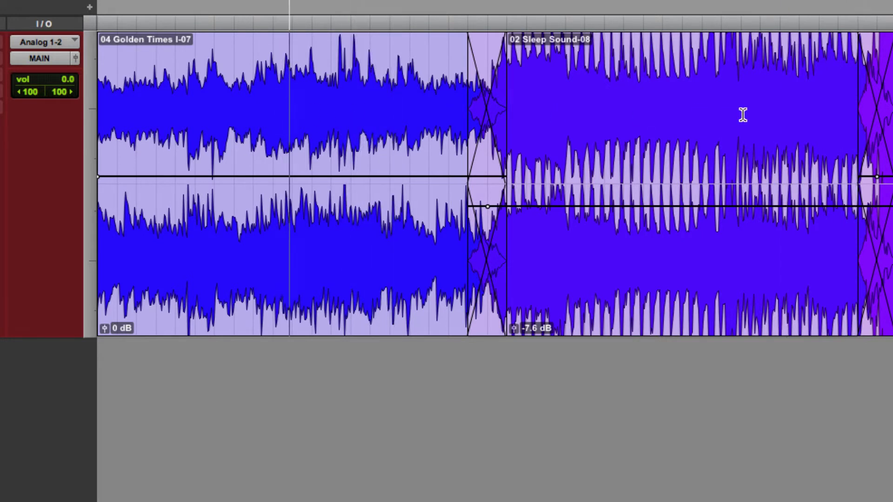
{"action": "left_click", "coordinate": [758, 196]}
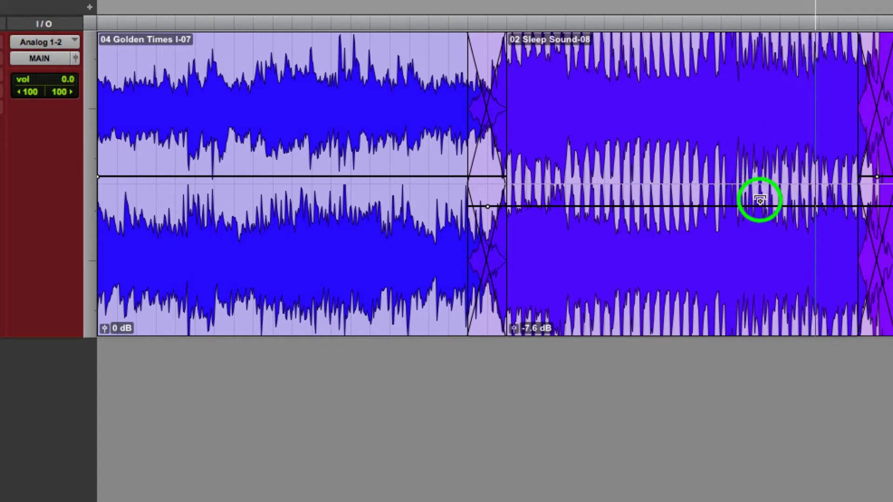
{"action": "left_click_drag", "start_coordinate": [760, 200], "coordinate": [756, 203]}
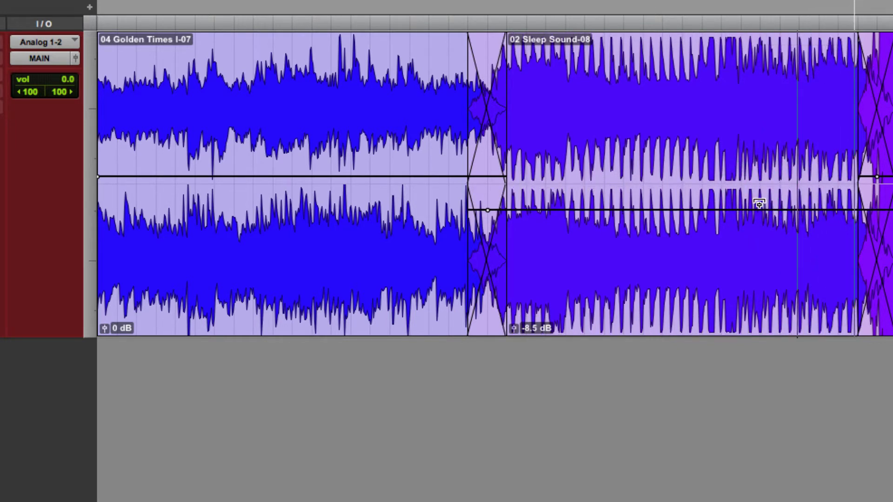
Bring Sleep Sound's clip gain back up to -7.8 dB while comparing against Golden Times.
{"action": "left_click", "coordinate": [270, 110]}
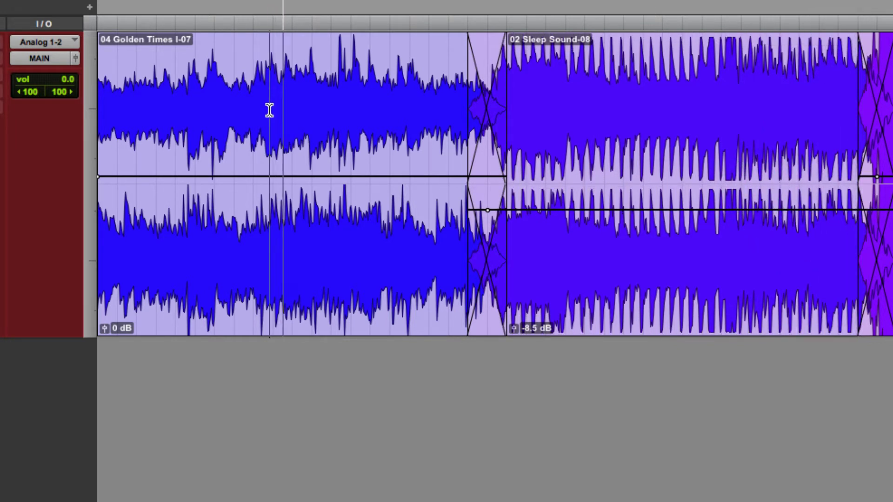
{"action": "left_click", "coordinate": [792, 131]}
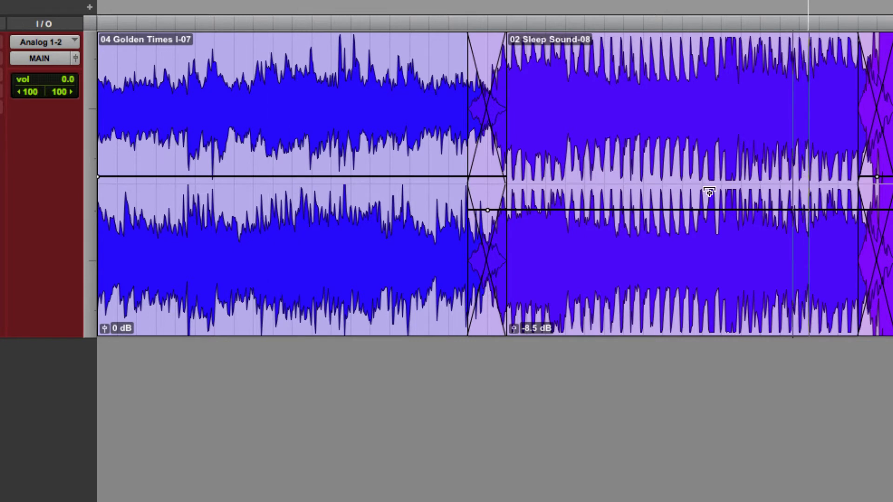
{"action": "left_click_drag", "start_coordinate": [709, 192], "coordinate": [707, 189]}
{"action": "left_click", "coordinate": [287, 119]}
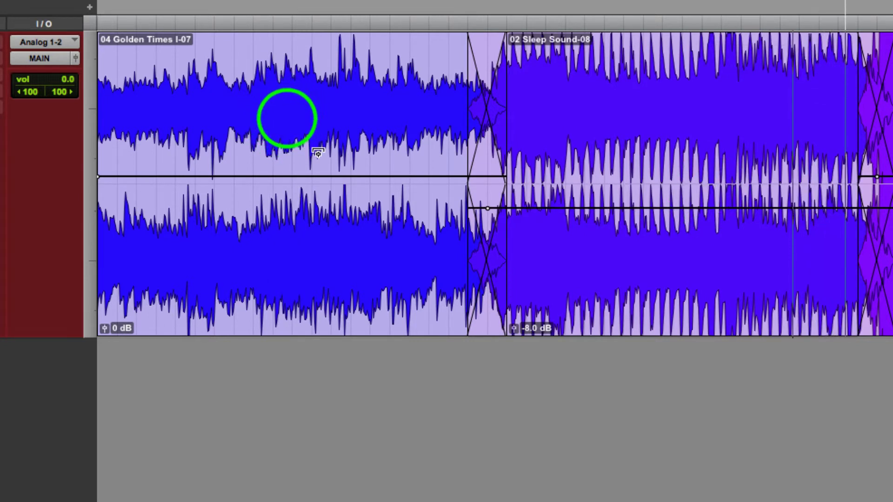
{"action": "left_click", "coordinate": [797, 132]}
{"action": "left_click_drag", "start_coordinate": [698, 200], "coordinate": [701, 200]}
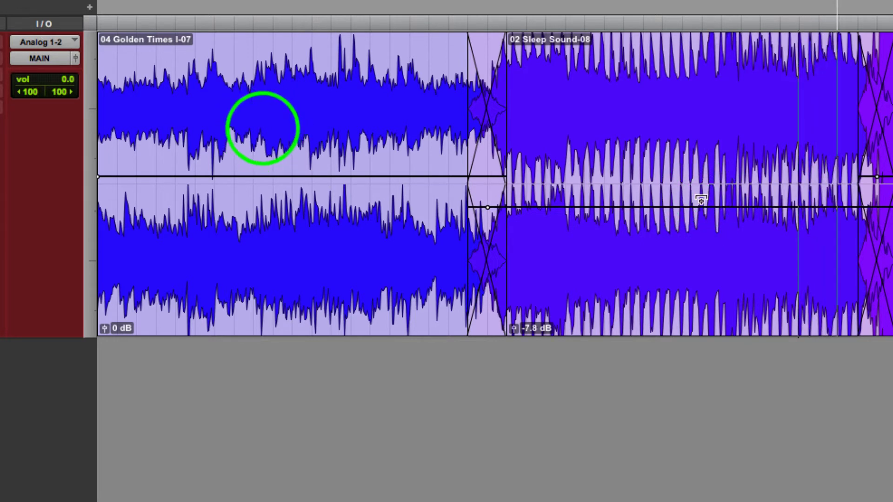
{"action": "left_click", "coordinate": [265, 135]}
{"action": "left_click", "coordinate": [824, 112]}
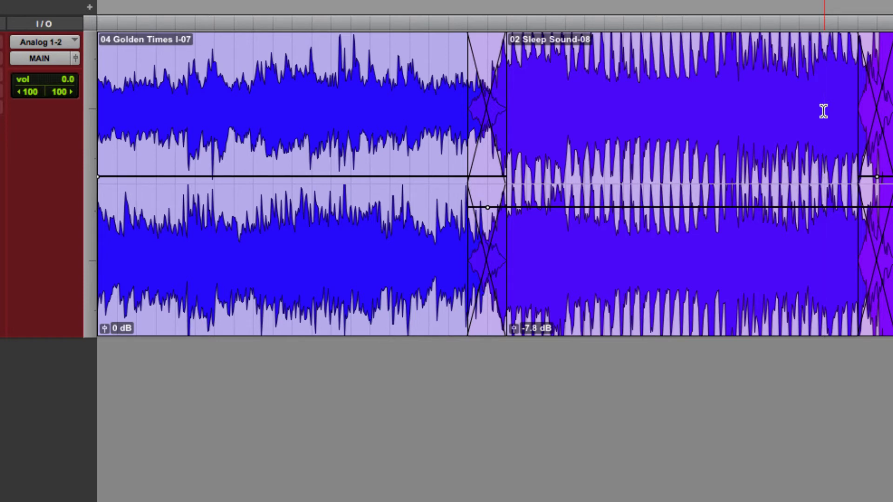
Lower Used to Love U's clip gain to -9.1 dB, comparing it with Sleep Sound.
{"action": "scroll", "coordinate": [604, 183], "scroll_direction": "right", "scroll_amount": 3}
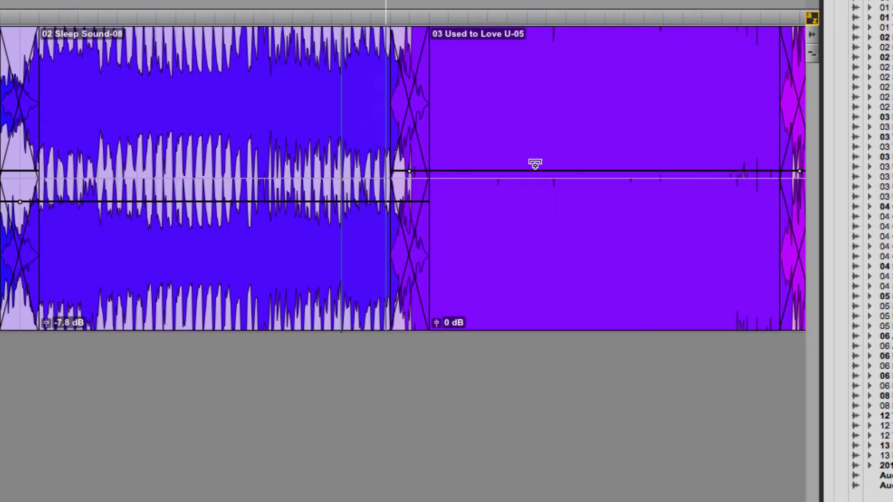
{"action": "left_click_drag", "start_coordinate": [537, 170], "coordinate": [546, 196]}
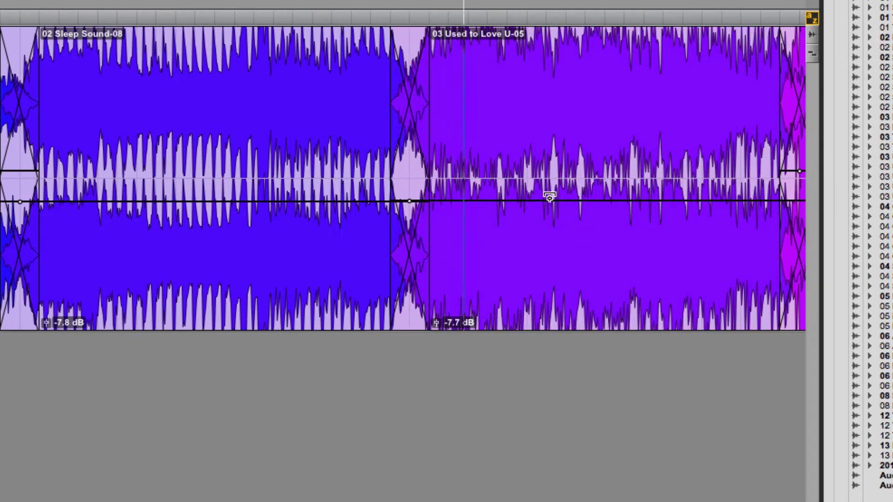
{"action": "scroll", "coordinate": [550, 198], "scroll_direction": "right", "scroll_amount": 4}
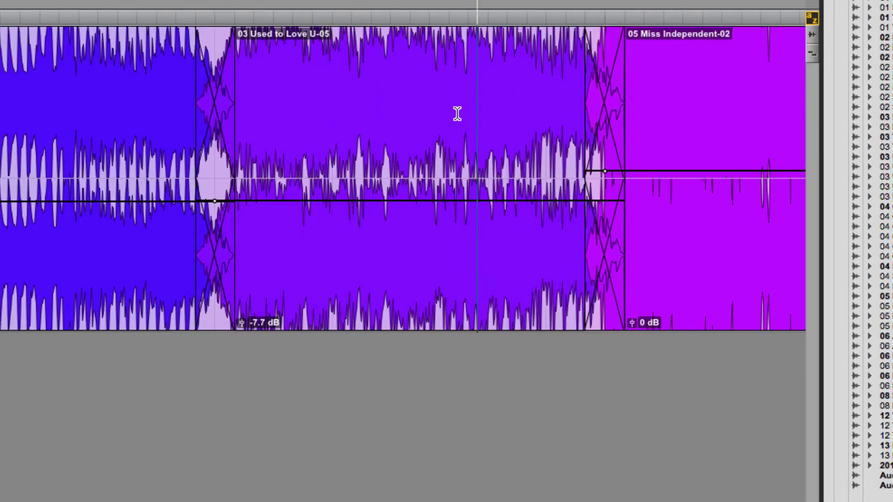
{"action": "left_click", "coordinate": [74, 95]}
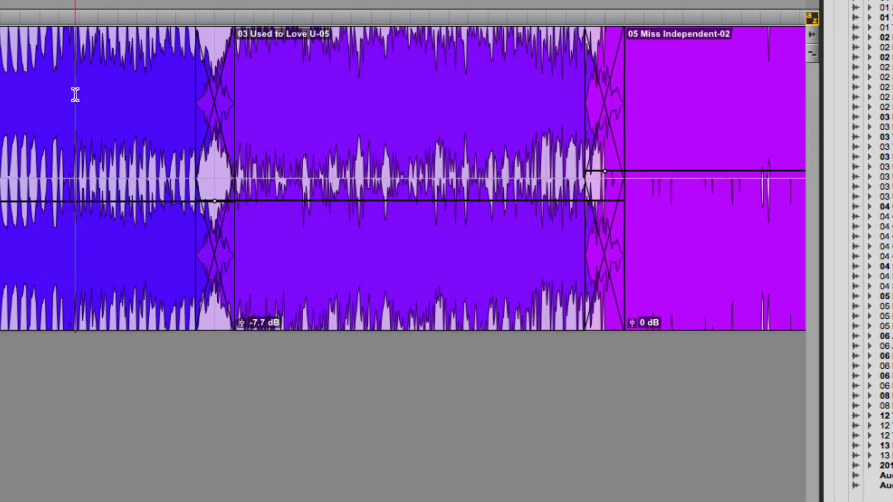
{"action": "left_click", "coordinate": [483, 106]}
{"action": "left_click_drag", "start_coordinate": [448, 171], "coordinate": [434, 200]}
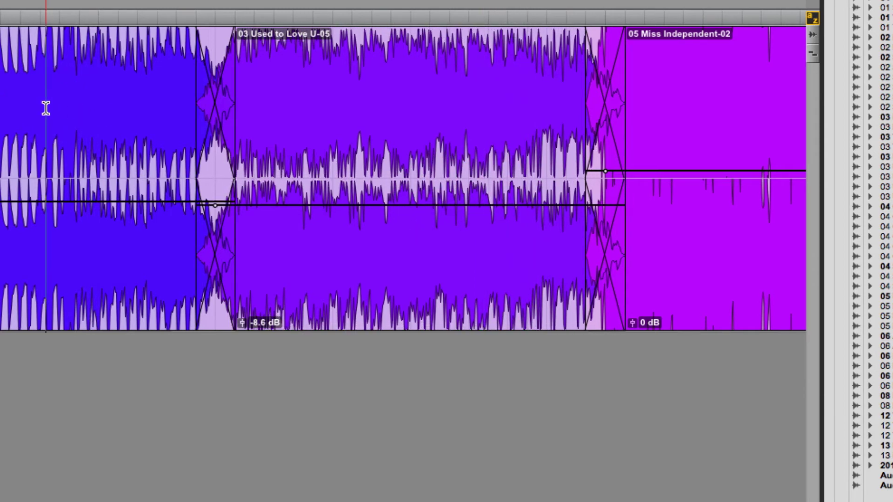
{"action": "left_click", "coordinate": [685, 93]}
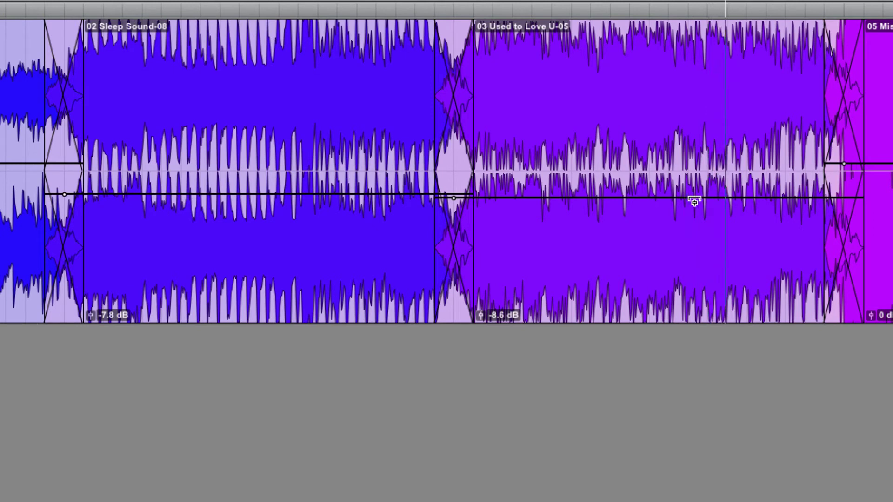
{"action": "left_click_drag", "start_coordinate": [694, 200], "coordinate": [694, 204]}
Lower Used to Love U's clip gain further to -9.6 dB against Sleep Sound.
{"action": "left_click", "coordinate": [274, 110]}
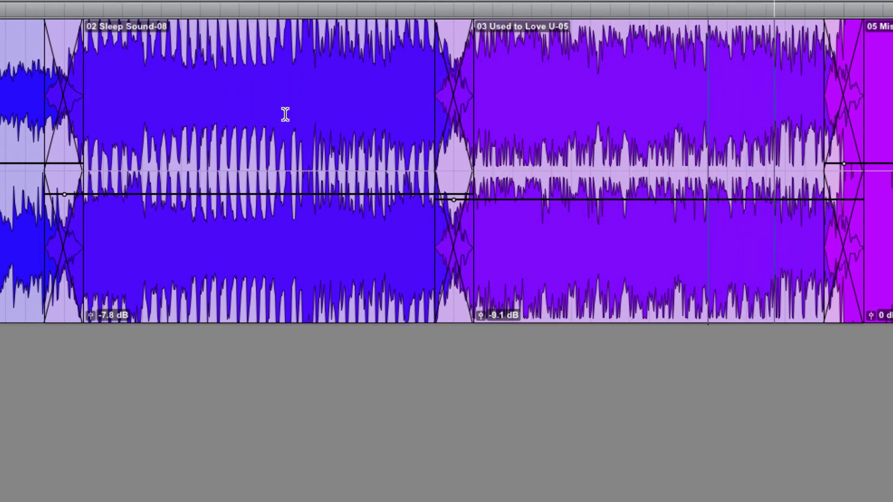
{"action": "key", "text": "space"}
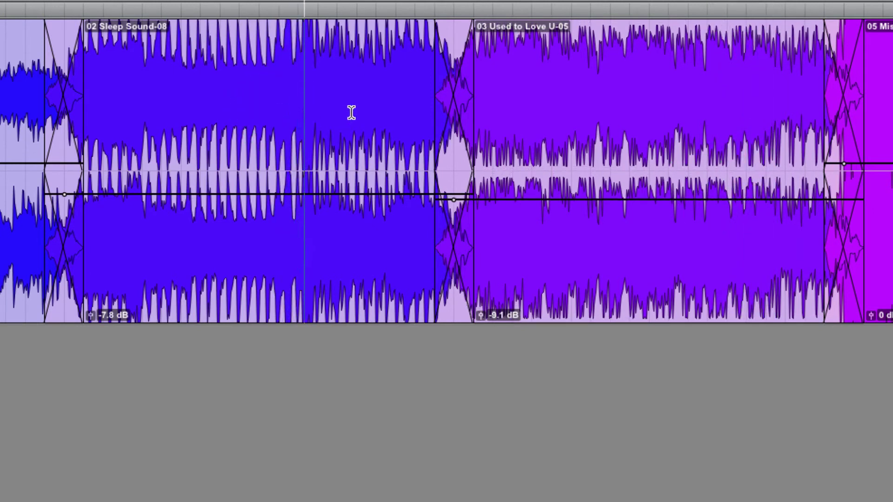
{"action": "left_click", "coordinate": [732, 90]}
{"action": "left_click_drag", "start_coordinate": [731, 189], "coordinate": [733, 190]}
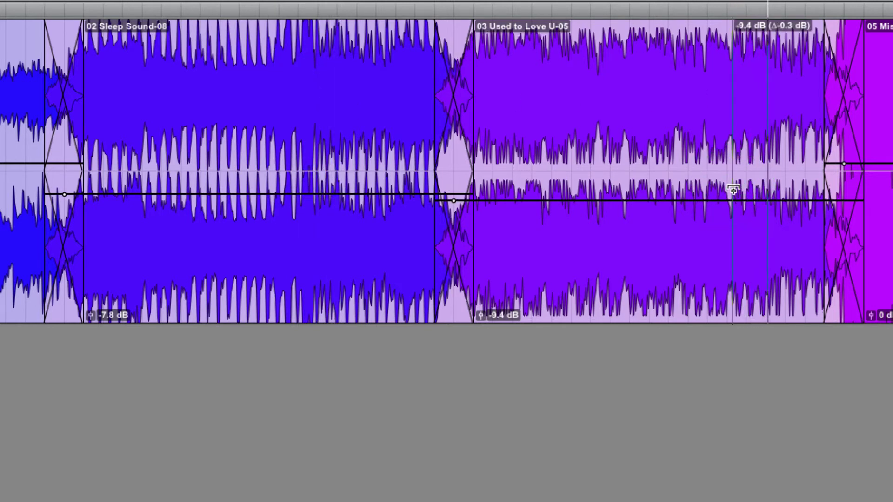
{"action": "left_click", "coordinate": [347, 91]}
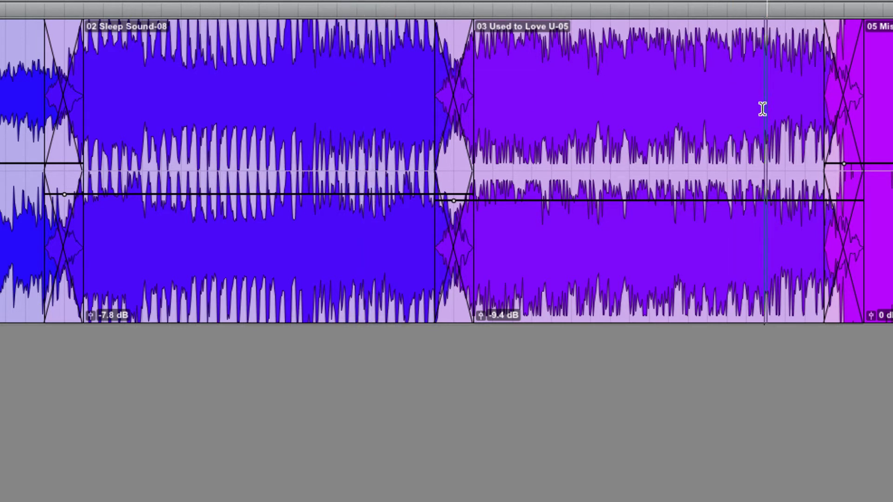
{"action": "left_click_drag", "start_coordinate": [713, 199], "coordinate": [714, 203]}
Alternate playback between Sleep Sound and Used to Love U to confirm the -9.6 dB match, then stop.
{"action": "left_click", "coordinate": [341, 99]}
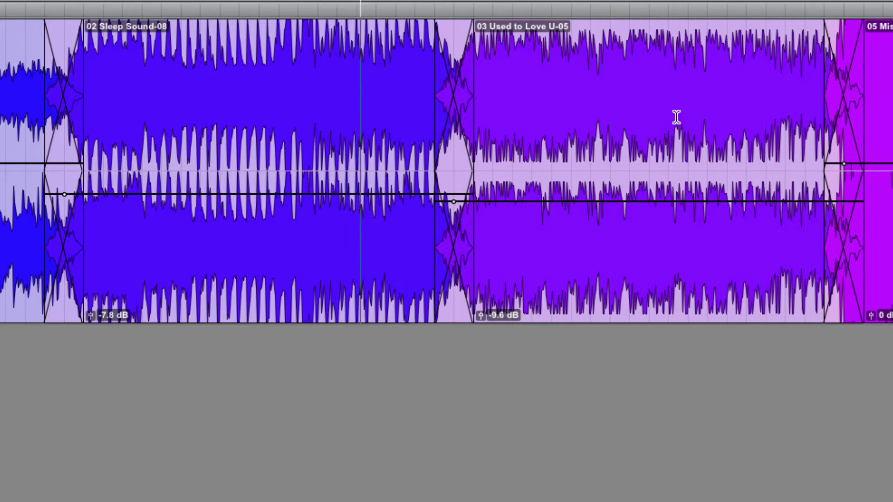
{"action": "left_click", "coordinate": [566, 94]}
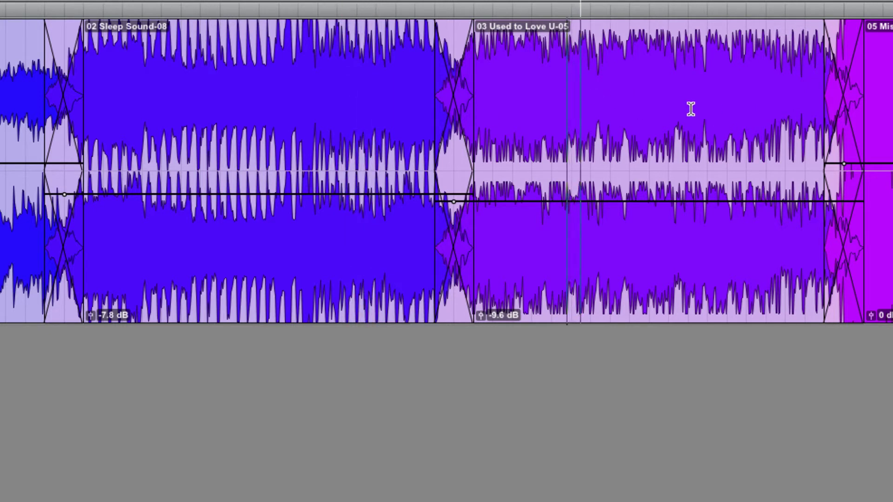
{"action": "left_click", "coordinate": [391, 76]}
{"action": "left_click", "coordinate": [538, 85]}
{"action": "left_click", "coordinate": [407, 74]}
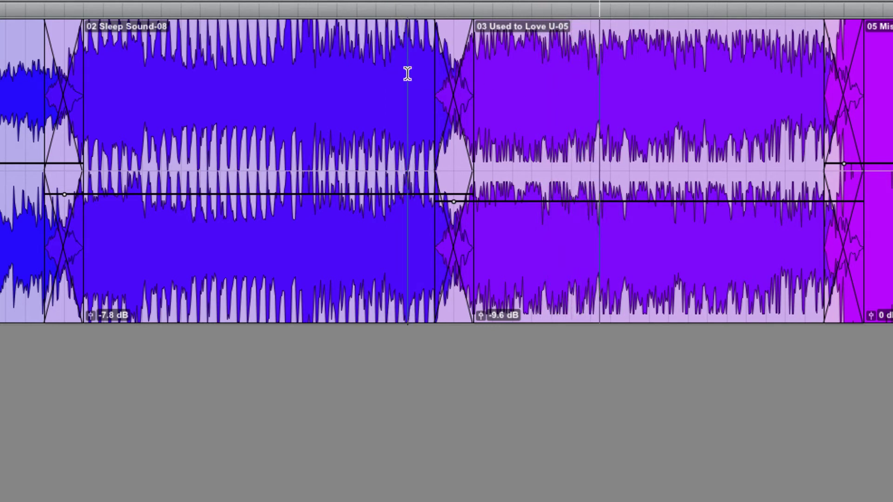
{"action": "left_click", "coordinate": [641, 85]}
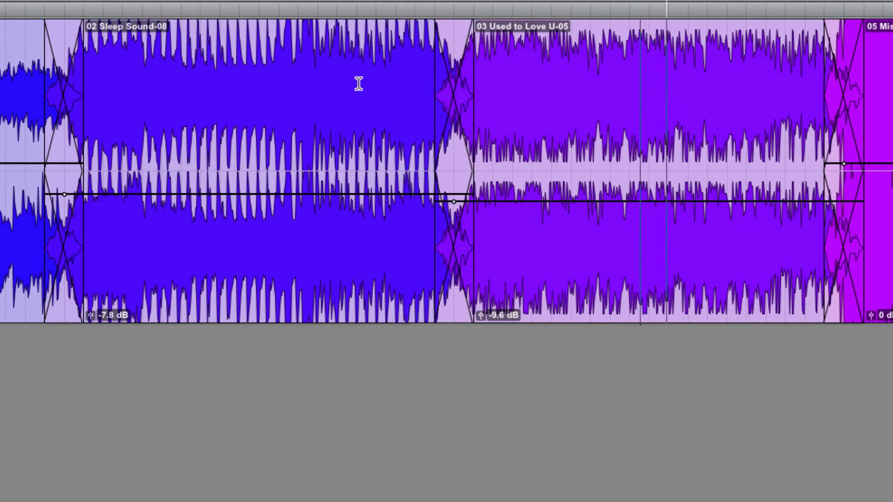
{"action": "left_click", "coordinate": [343, 85]}
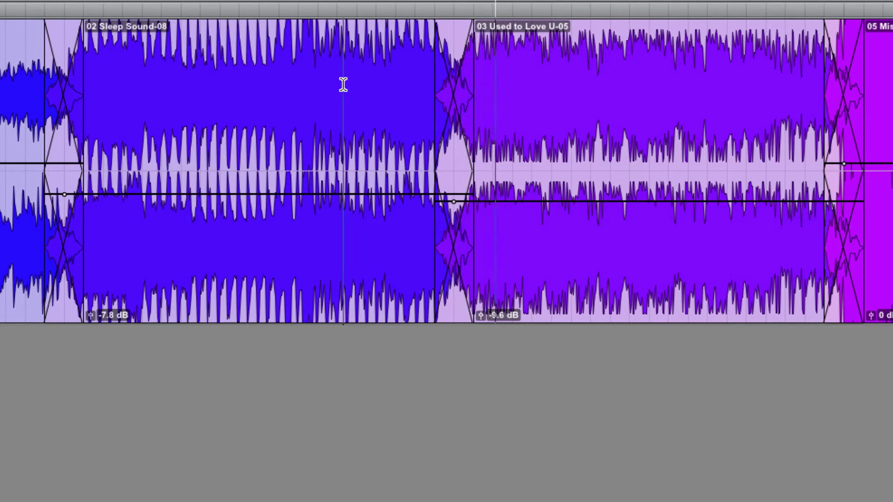
{"action": "key", "text": "space"}
{"action": "key", "text": "space"}
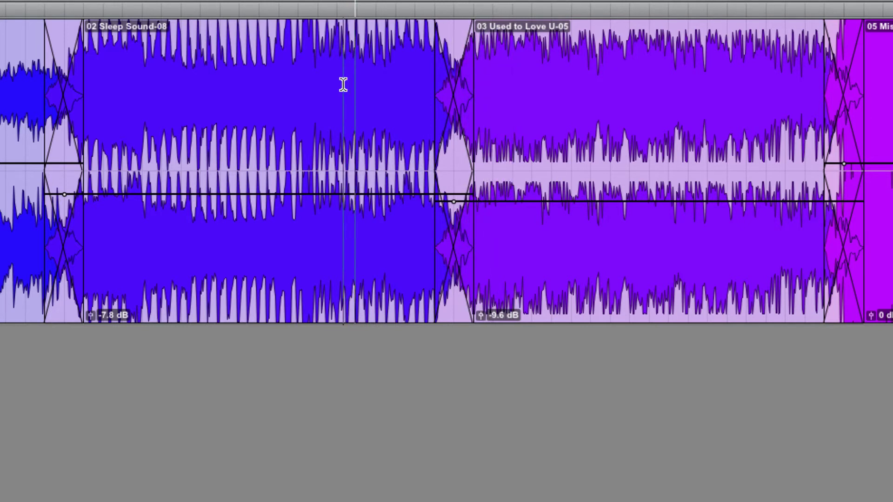
{"action": "key", "text": "space"}
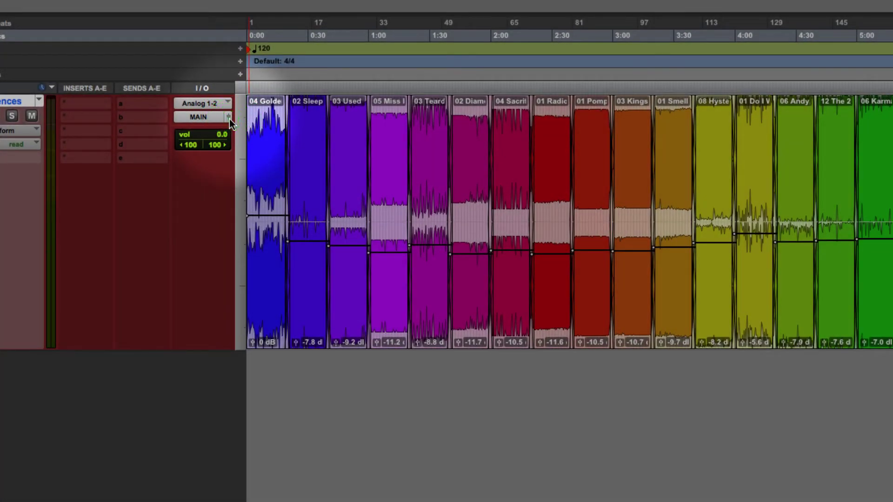
Open the References track's output window, showing its volume at 0.0 dB.
{"action": "left_click", "coordinate": [229, 117]}
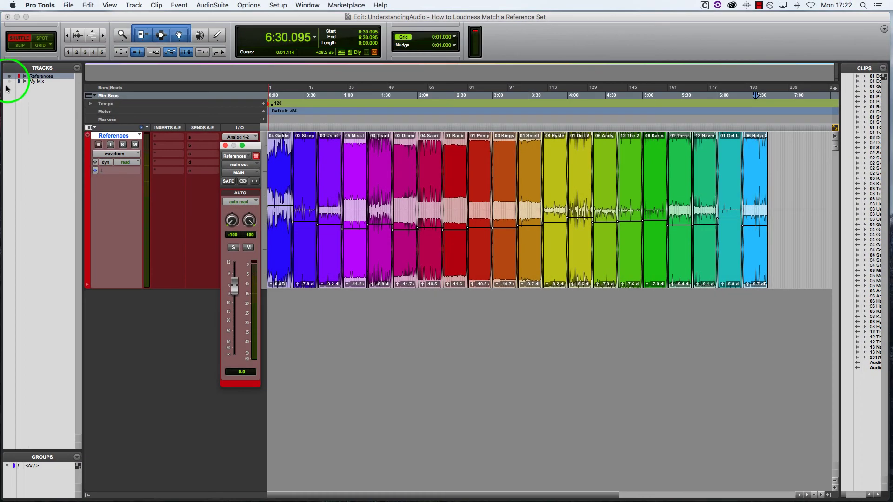
Show the hidden My Mix track, unmute and solo it, and start playback.
{"action": "left_click", "coordinate": [9, 82]}
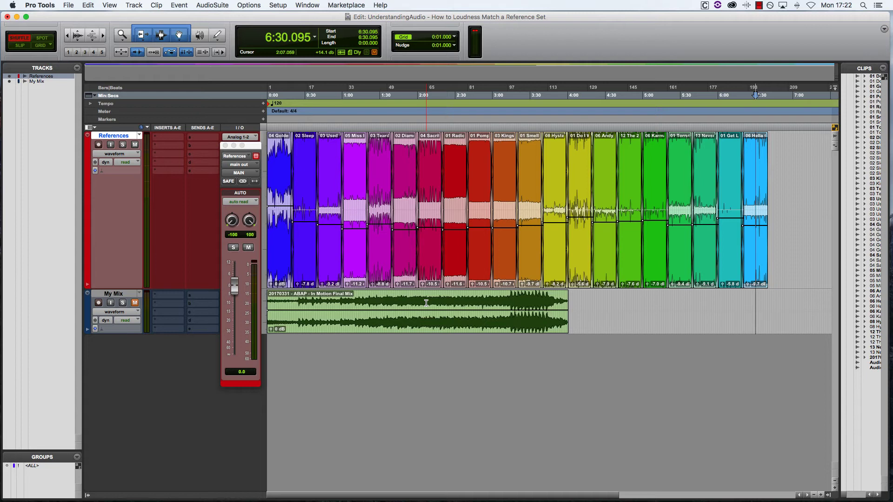
{"action": "left_click", "coordinate": [135, 303]}
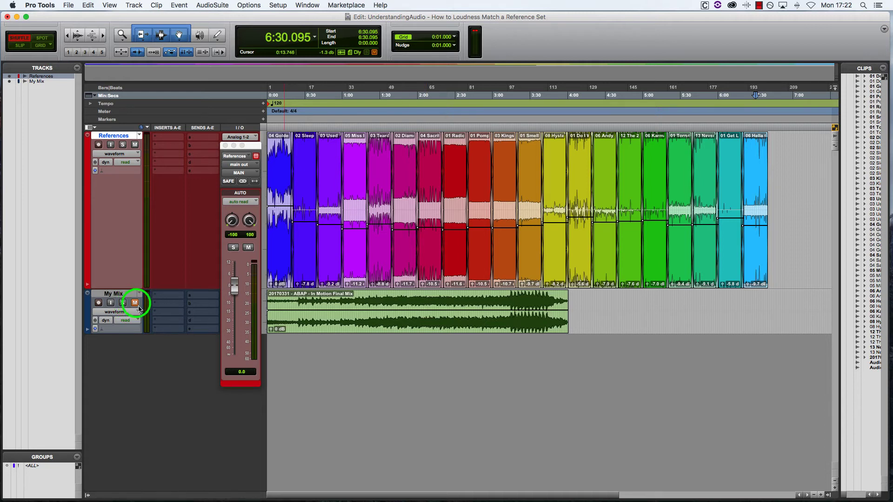
{"action": "left_click", "coordinate": [122, 303]}
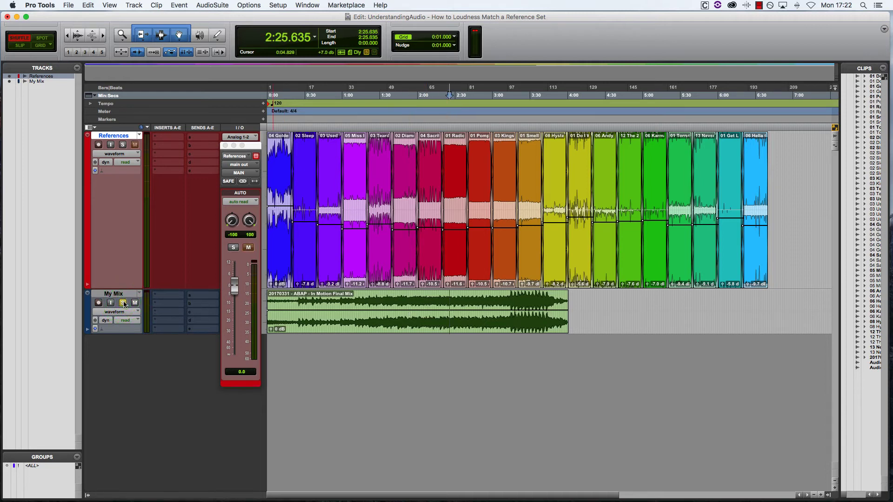
{"action": "key", "text": "space"}
{"action": "key", "text": "super+bracketright"}
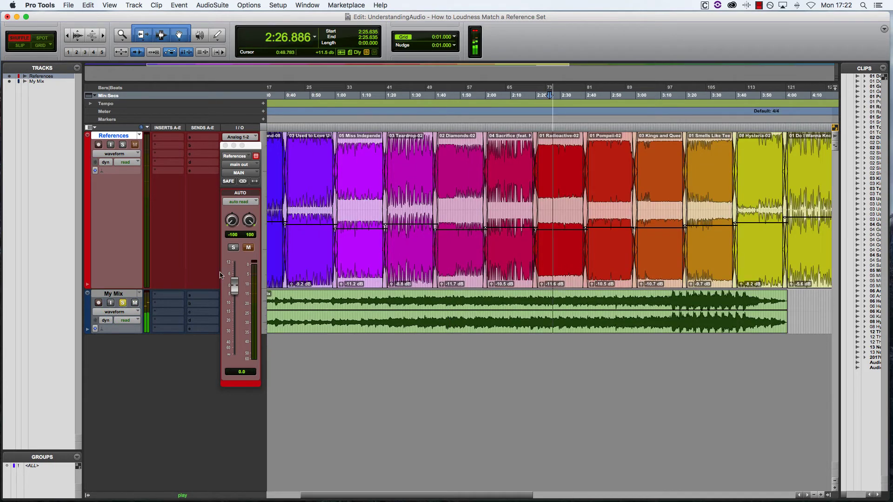
Set the References fader to -6.2 dB against My Mix, then solo References from 2:52.
{"action": "left_click", "coordinate": [123, 144]}
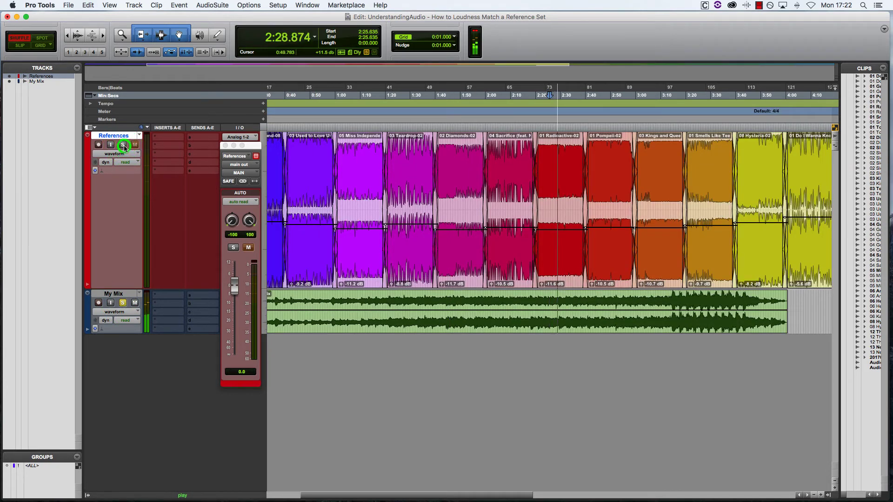
{"action": "left_click_drag", "start_coordinate": [235, 273], "coordinate": [235, 307]}
{"action": "left_click", "coordinate": [122, 303]}
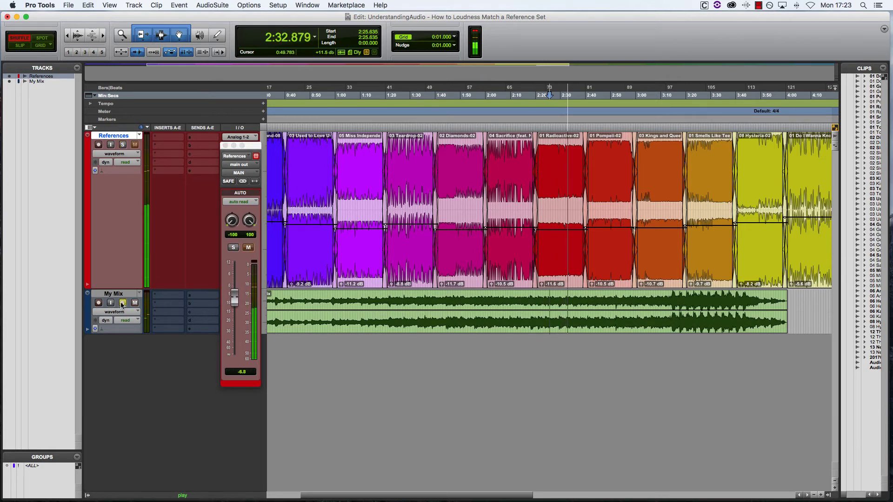
{"action": "key", "text": "shift+s"}
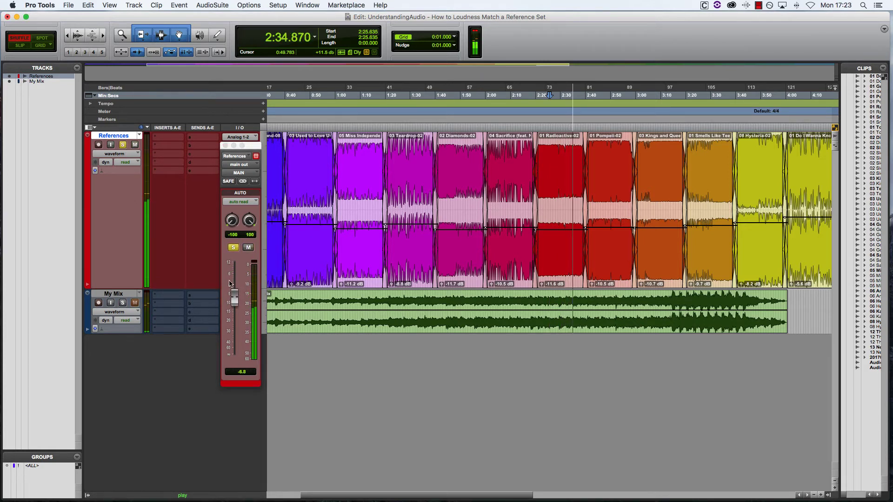
{"action": "left_click_drag", "start_coordinate": [237, 300], "coordinate": [237, 297]}
{"action": "key", "text": "shift+s"}
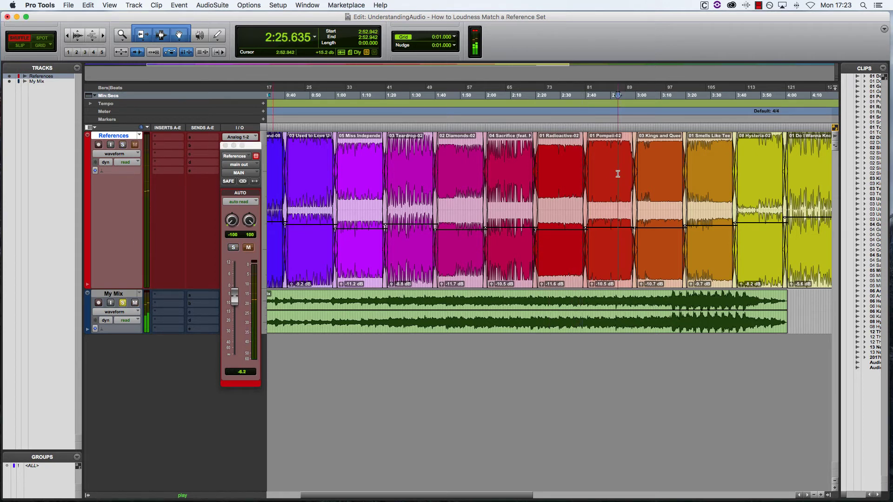
{"action": "left_click", "coordinate": [618, 174]}
{"action": "key", "text": "shift+s"}
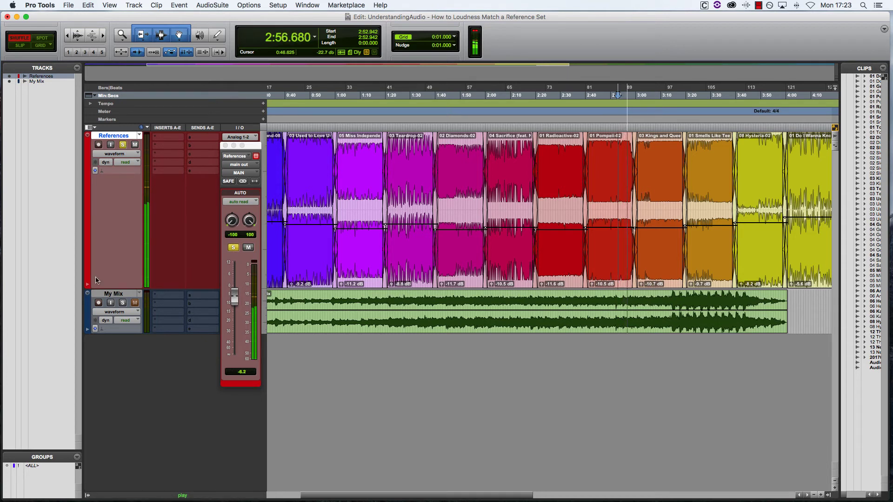
Switch solo between My Mix and References around 3:26 to compare loudness, then stop.
{"action": "left_click", "coordinate": [122, 304]}
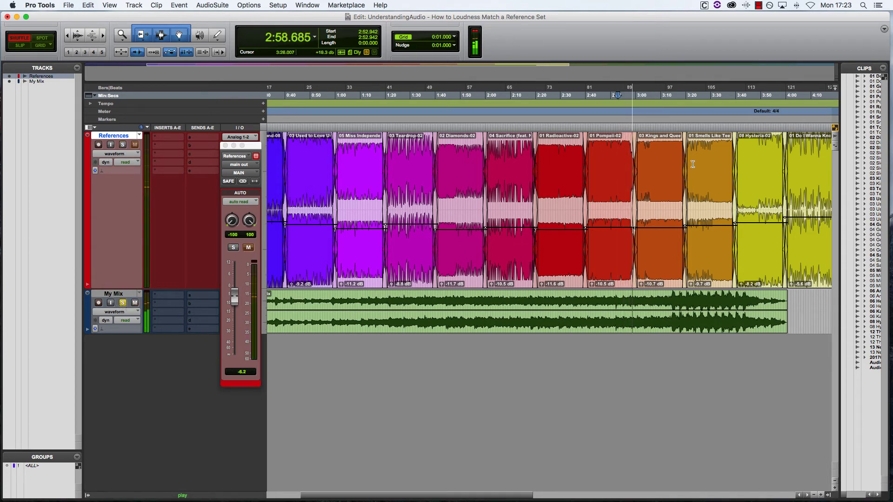
{"action": "left_click", "coordinate": [670, 184]}
{"action": "left_click", "coordinate": [123, 145]}
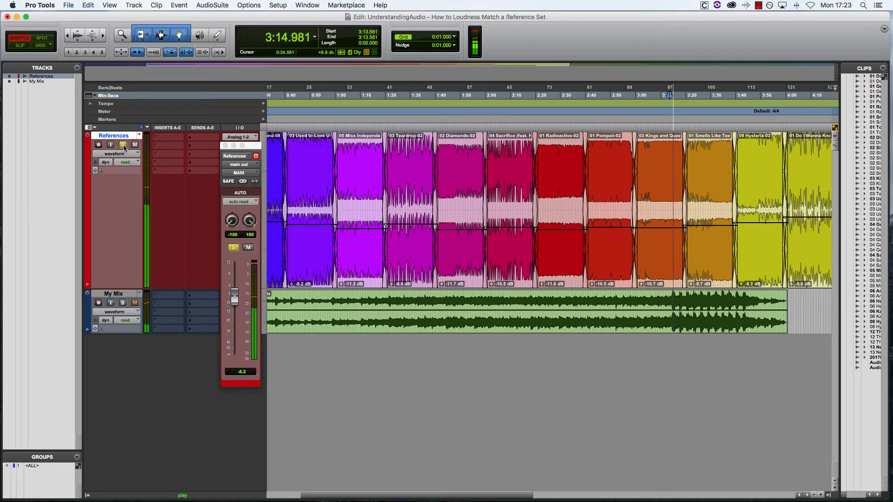
{"action": "left_click", "coordinate": [122, 303]}
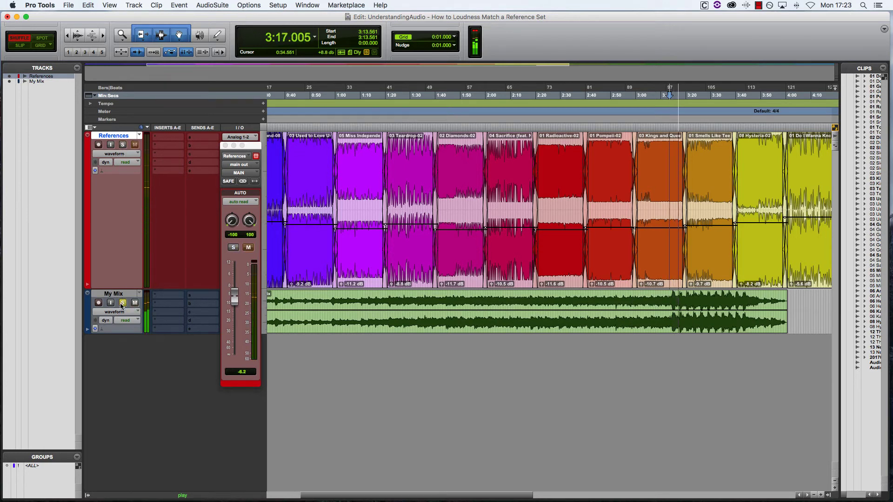
{"action": "left_click", "coordinate": [702, 186]}
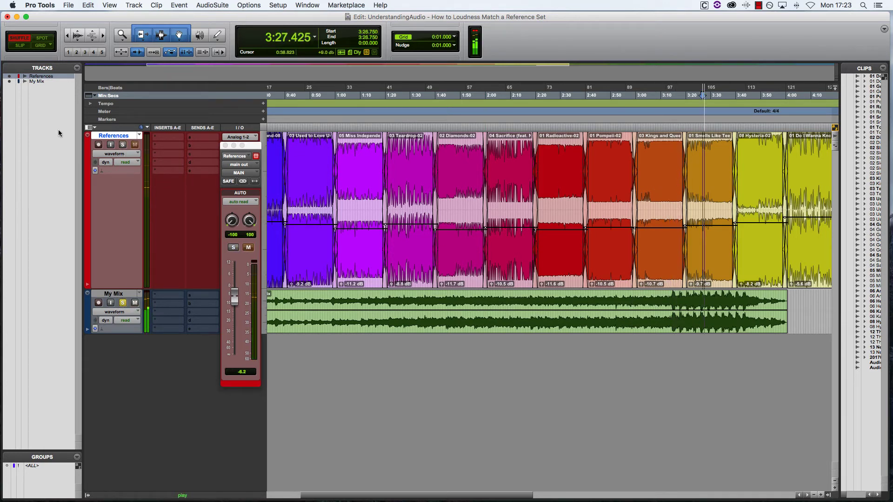
{"action": "left_click", "coordinate": [123, 145]}
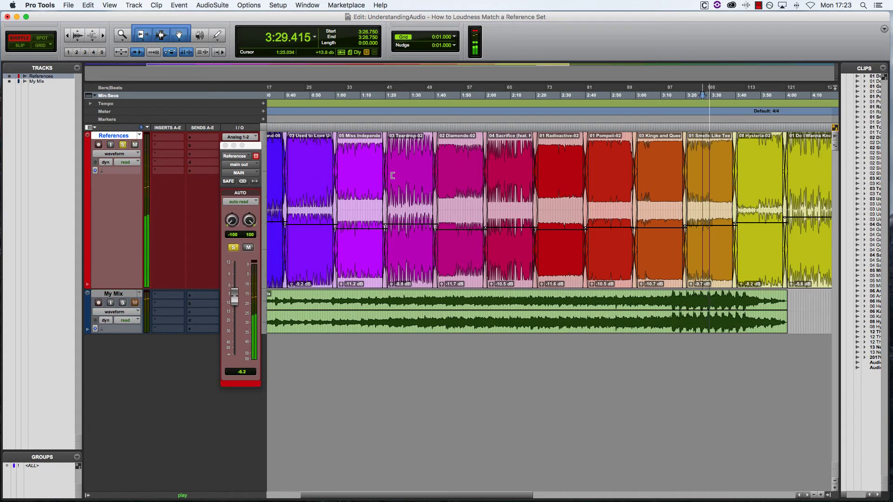
{"action": "left_click", "coordinate": [122, 303]}
{"action": "key", "text": "space"}
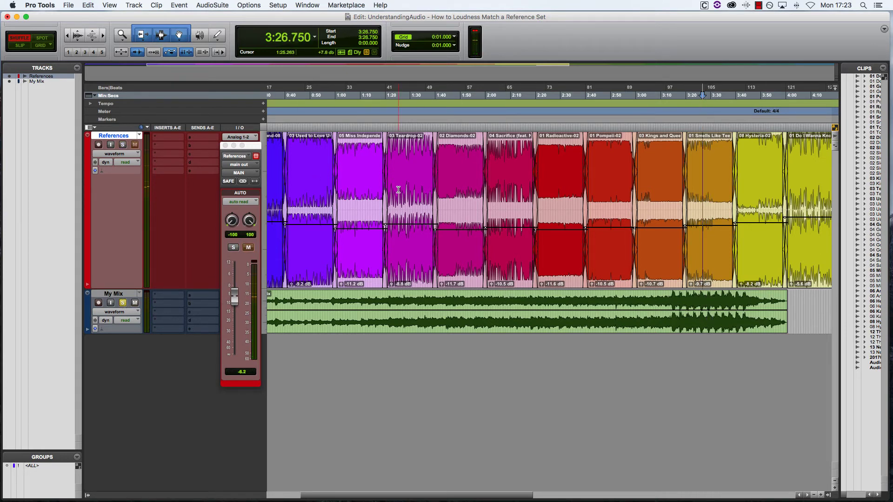
Compare the tracks from 1:25 and 1:10 and set the References fader to -5.9 dB.
{"action": "left_click", "coordinate": [398, 197]}
{"action": "key", "text": "space"}
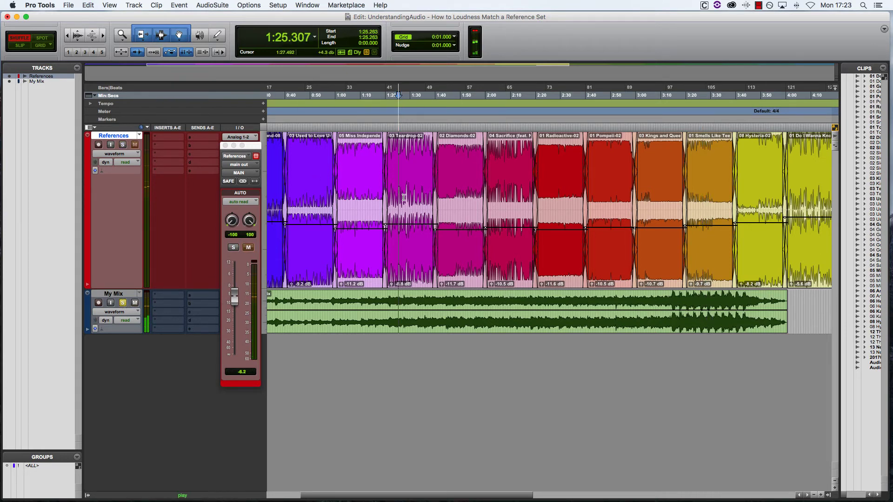
{"action": "left_click", "coordinate": [123, 146]}
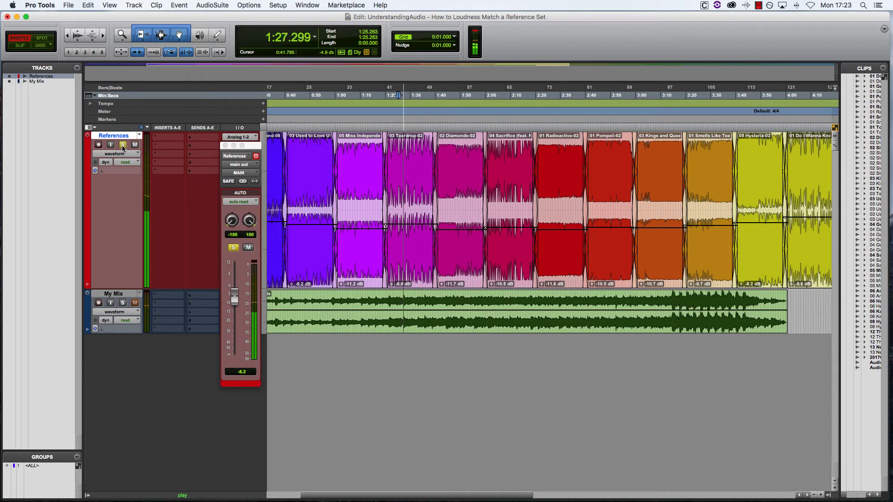
{"action": "left_click", "coordinate": [123, 303]}
{"action": "left_click", "coordinate": [122, 144]}
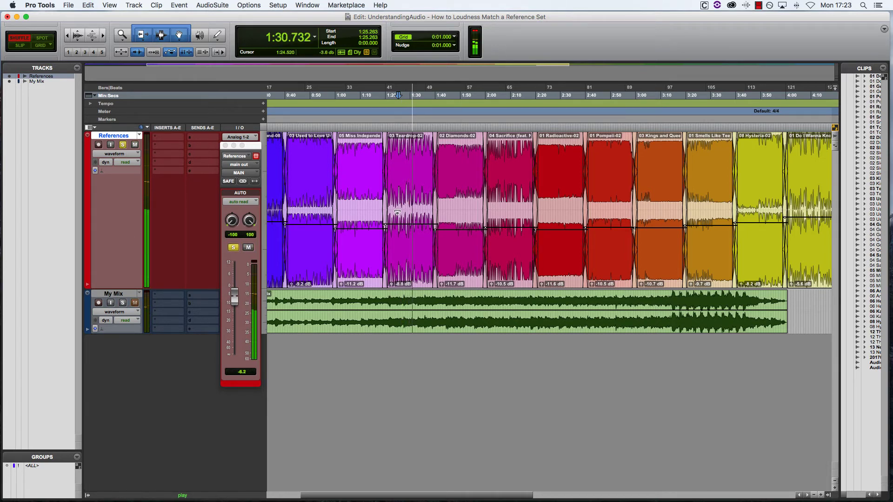
{"action": "left_click", "coordinate": [360, 155]}
{"action": "left_click", "coordinate": [123, 302]}
{"action": "left_click", "coordinate": [123, 145]}
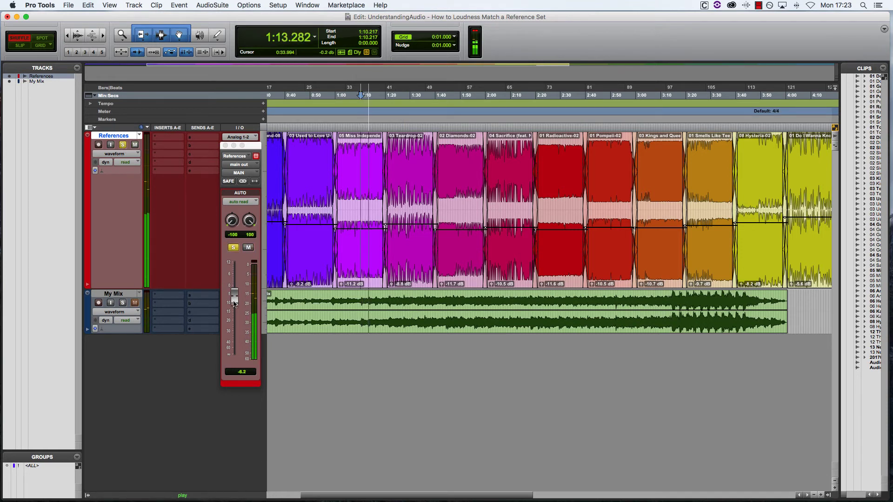
{"action": "left_click", "coordinate": [236, 301]}
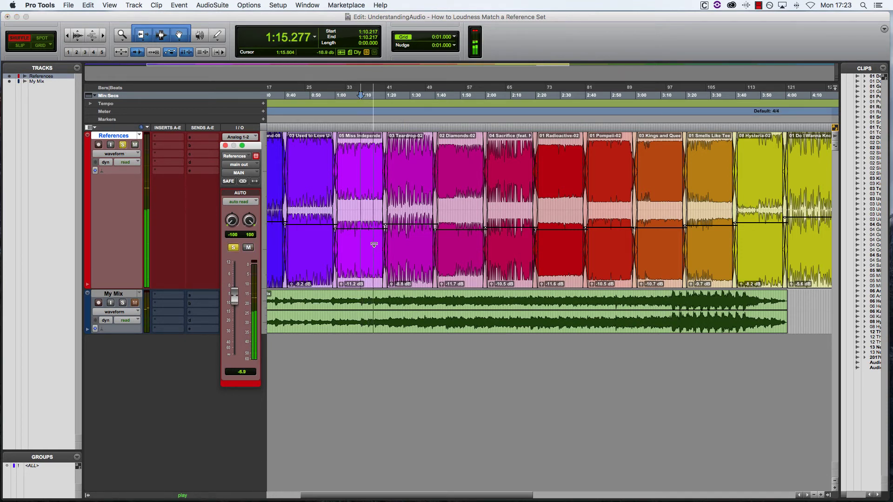
{"action": "key", "text": "space"}
Recheck the -5.9 dB level by comparing References and My Mix from 0:52.941.
{"action": "left_click", "coordinate": [318, 173]}
{"action": "key", "text": "space"}
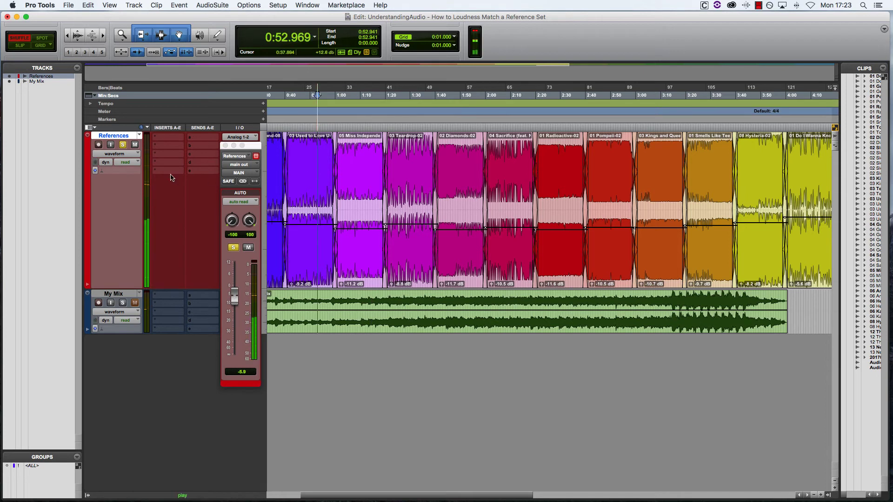
{"action": "left_click", "coordinate": [122, 304]}
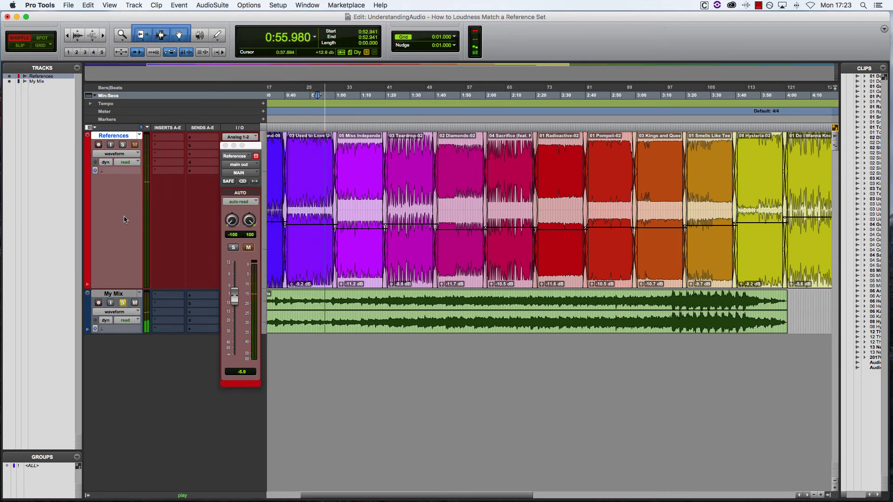
{"action": "left_click", "coordinate": [123, 144]}
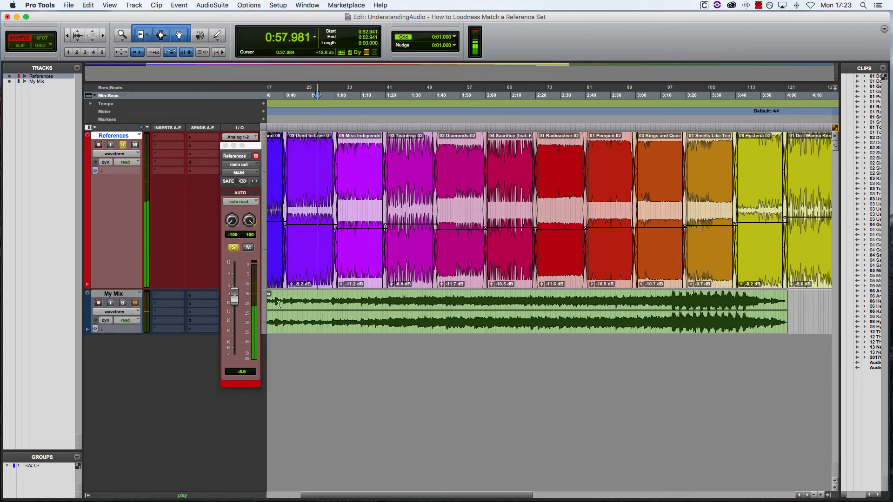
{"action": "key", "text": "space"}
Compare once more from 3:06, then stop, unsolo My Mix and zoom out to all clips.
{"action": "left_click", "coordinate": [653, 297]}
{"action": "key", "text": "space"}
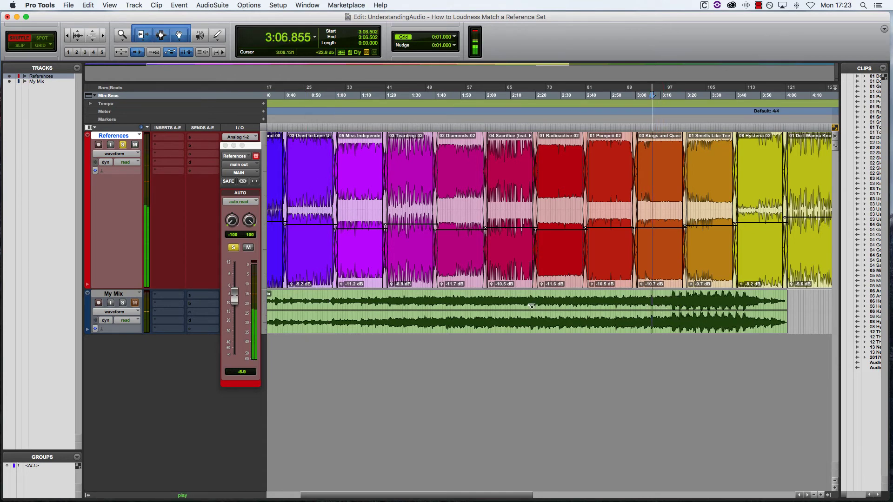
{"action": "left_click", "coordinate": [123, 304]}
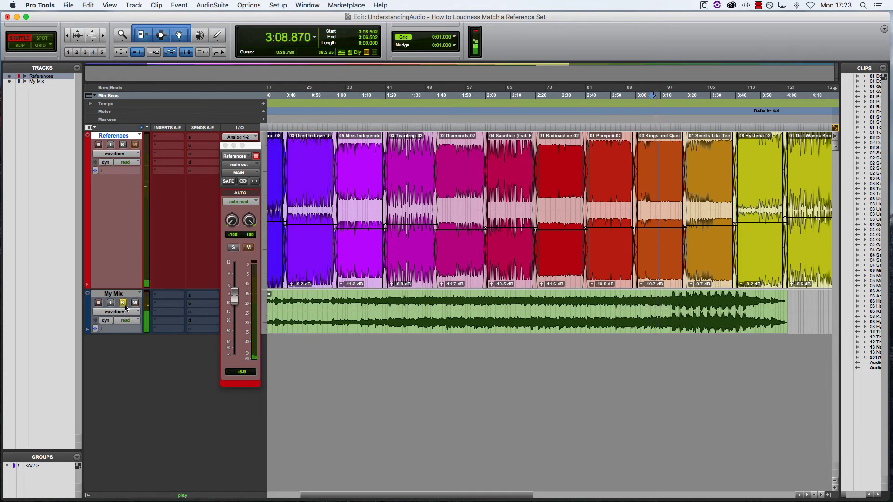
{"action": "left_click", "coordinate": [122, 145]}
{"action": "left_click", "coordinate": [123, 303]}
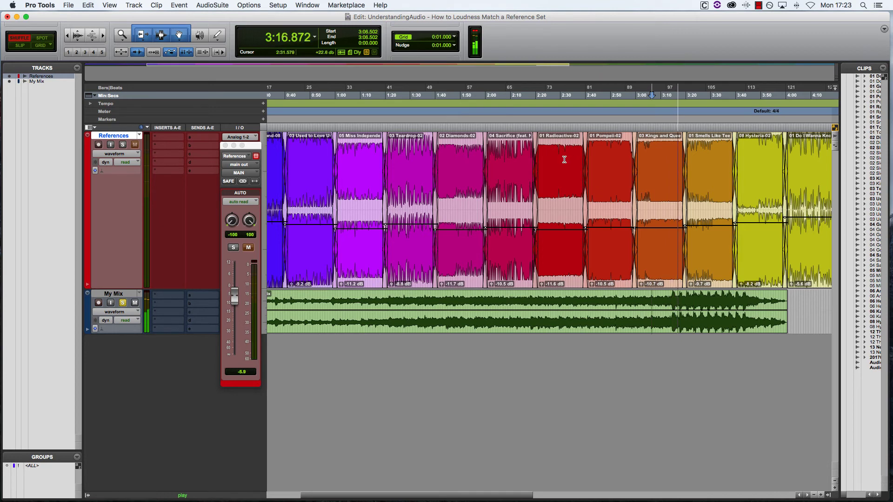
{"action": "key", "text": "space"}
{"action": "left_click", "coordinate": [123, 303]}
{"action": "key", "text": "super+bracketleft"}
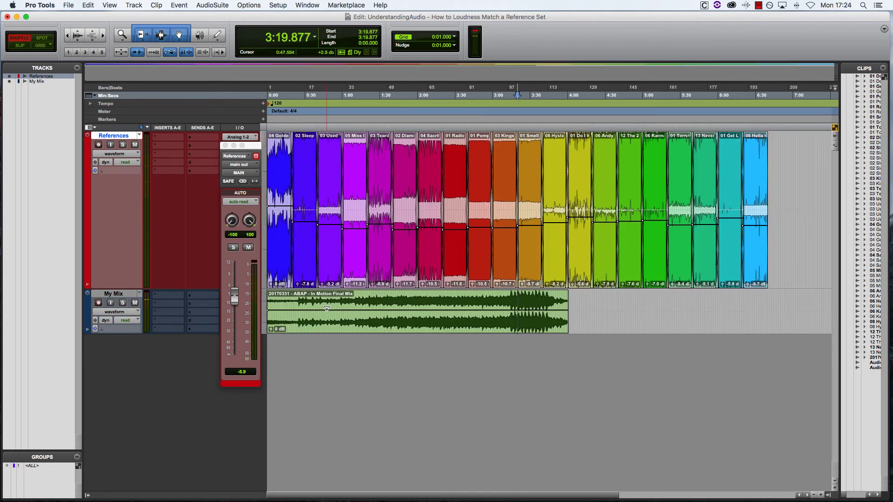
{"action": "left_click", "coordinate": [593, 307]}
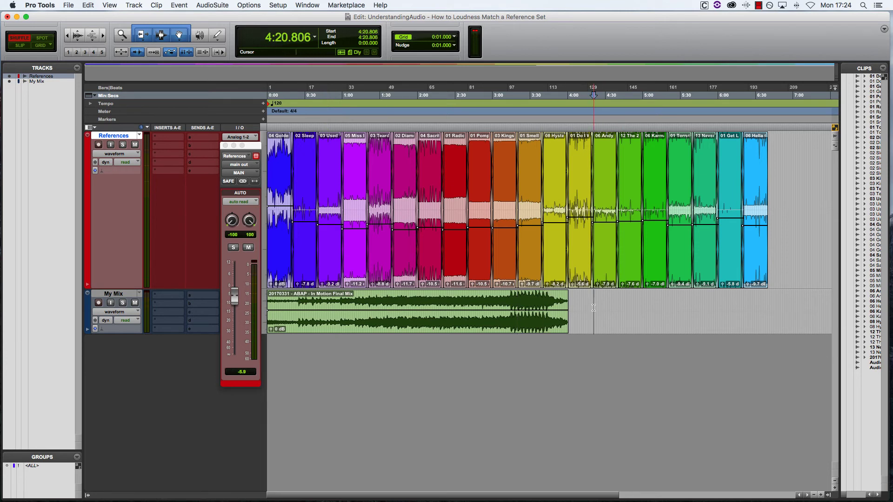